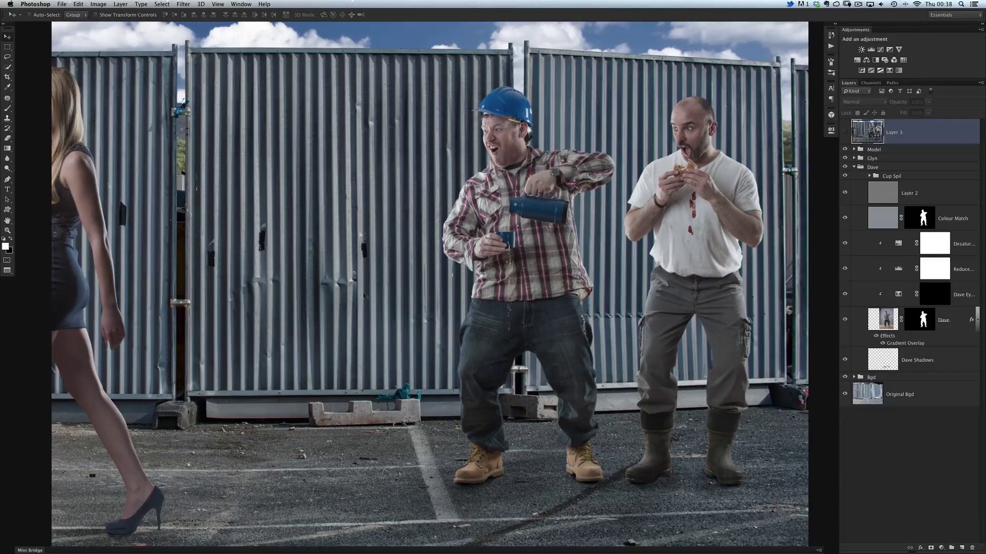
Zoom in on the pouring man's shirt and cup, then fit and zoom out the composite
{"action": "left_click_drag", "start_coordinate": [510, 272], "coordinate": [533, 298]}
{"action": "key", "text": "super+0"}
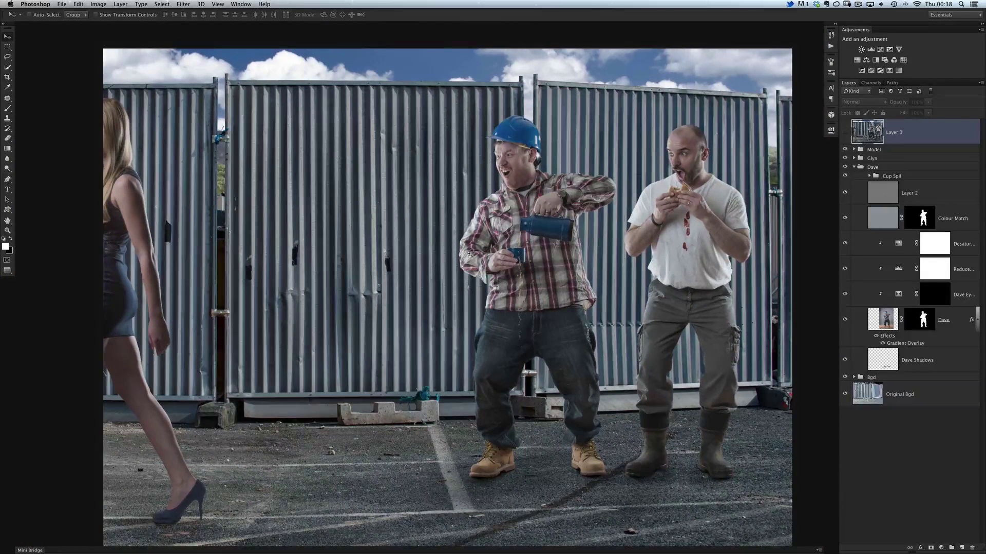
{"action": "mouse_move", "coordinate": [485, 259]}
{"action": "left_mouse_down"}
{"action": "mouse_move", "coordinate": [466, 264]}
{"action": "mouse_move", "coordinate": [487, 266]}
{"action": "left_mouse_up"}
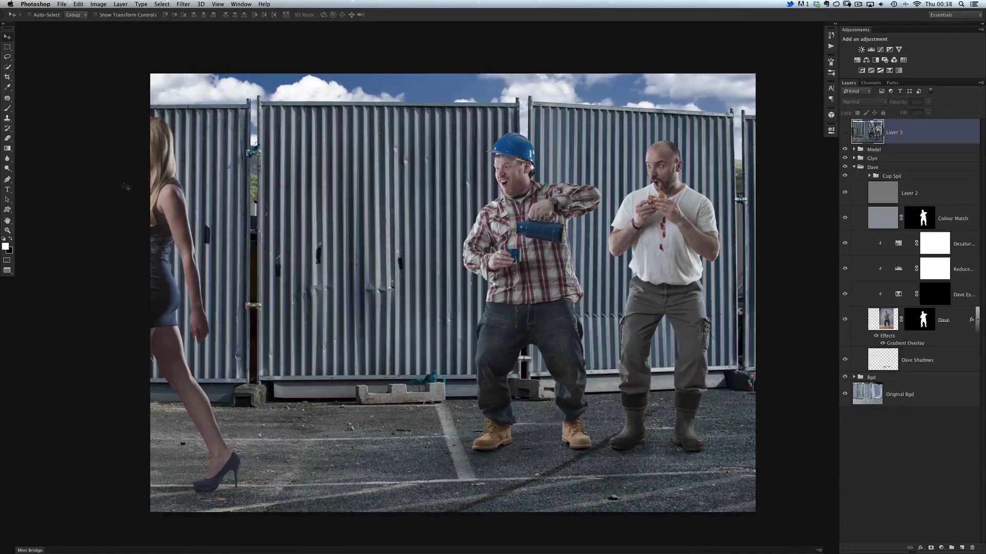
Hide and reshow the walking woman and bald man layers, then switch to the studio pouring photo
{"action": "left_click", "coordinate": [844, 150]}
{"action": "left_click", "coordinate": [844, 158]}
{"action": "left_click", "coordinate": [844, 158]}
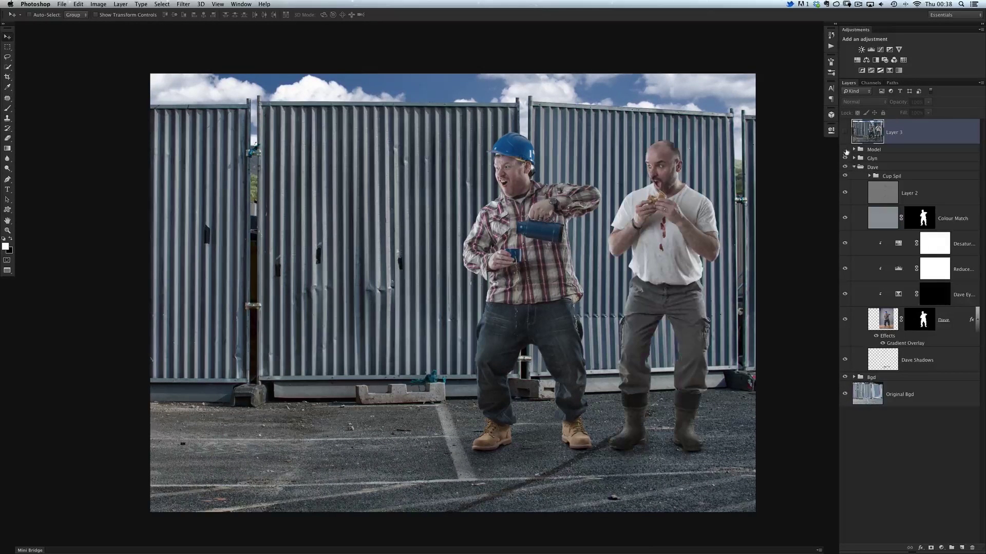
{"action": "left_click", "coordinate": [844, 150]}
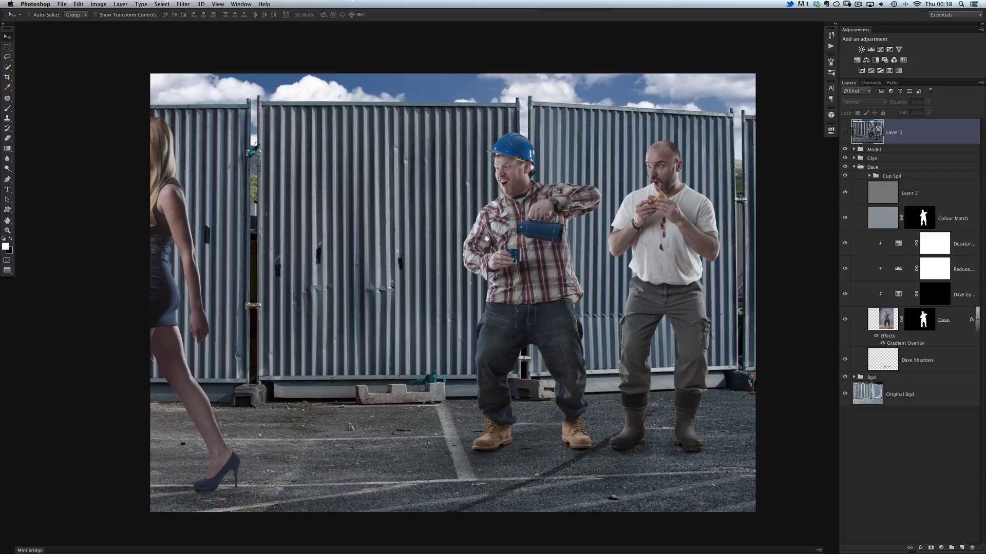
{"action": "scroll", "coordinate": [519, 246], "scroll_direction": "up", "scroll_amount": 3}
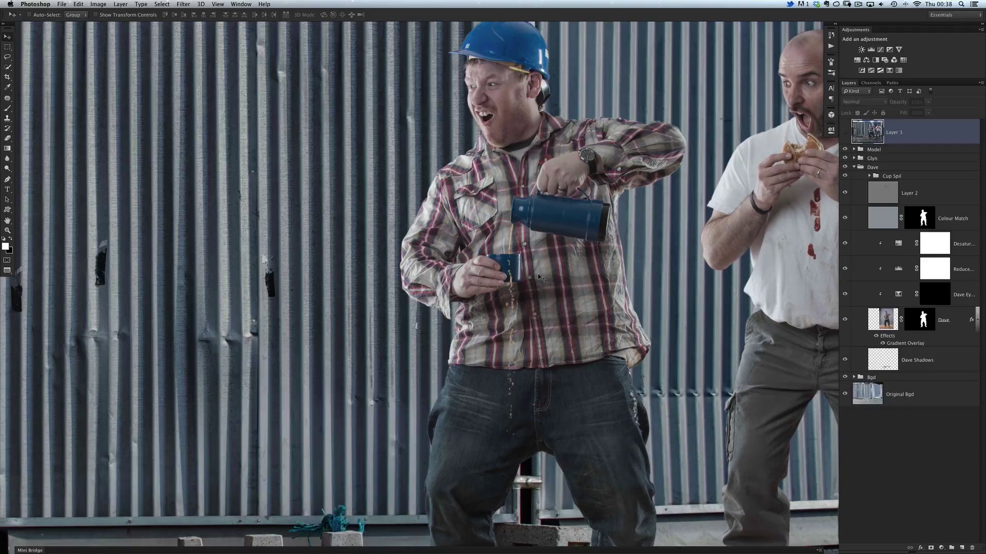
{"action": "key", "text": "ctrl+Tab"}
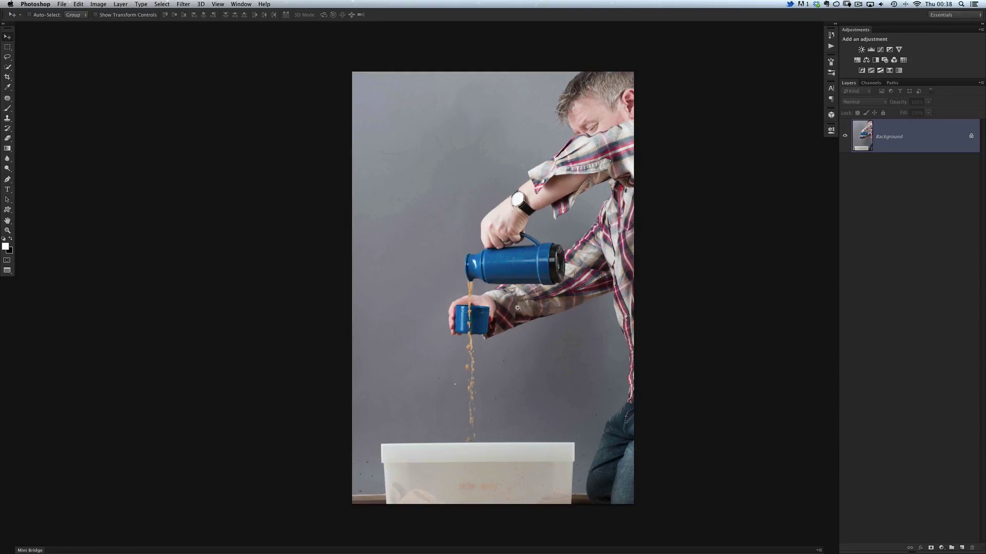
Zoom in on the pour and sleeve, then return to the composite document
{"action": "left_click", "coordinate": [513, 313], "text": "super"}
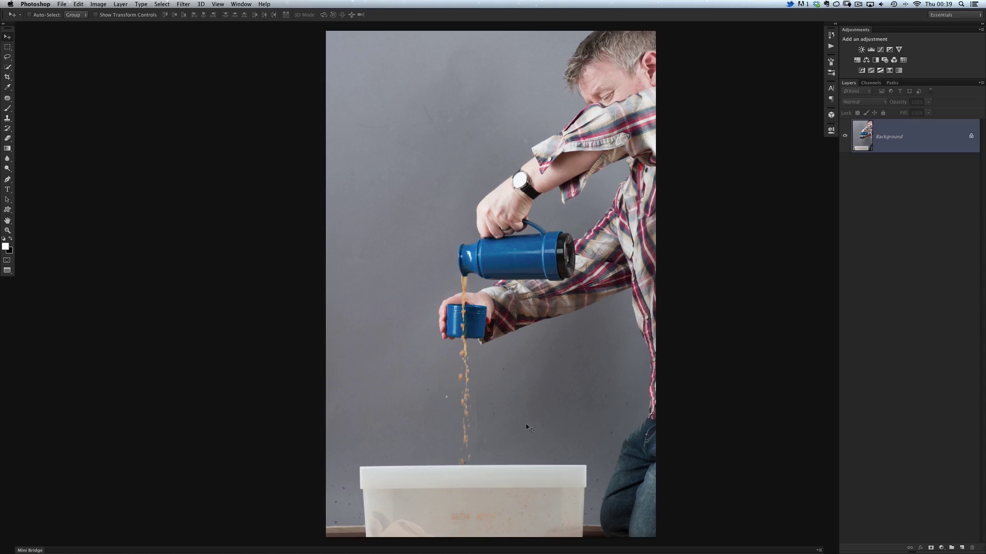
{"action": "key", "text": "ctrl+Tab"}
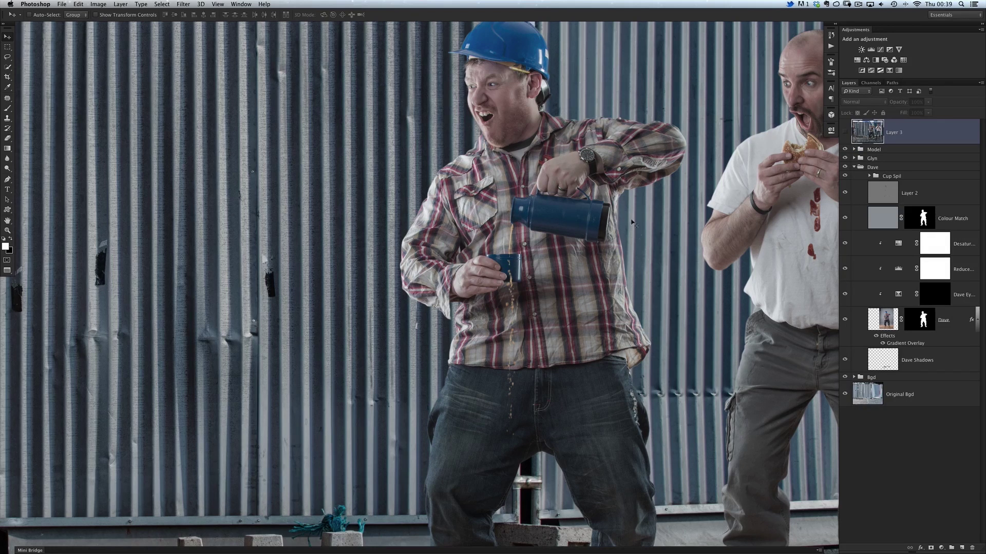
Compare with and without the Cup Spil drips, leave them hidden, and return to the studio photo
{"action": "scroll", "coordinate": [483, 308], "scroll_direction": "up", "scroll_amount": 2}
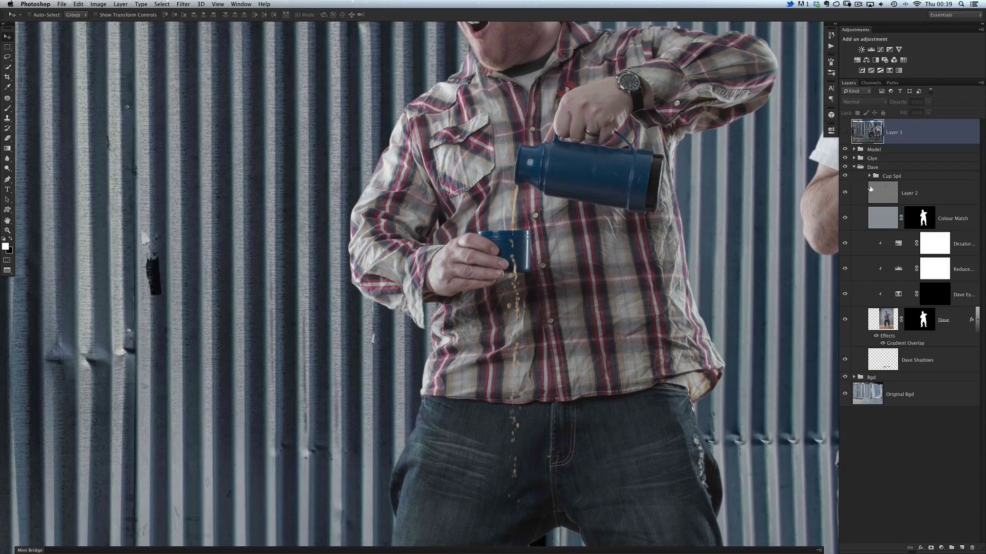
{"action": "left_click", "coordinate": [844, 177]}
{"action": "left_click", "coordinate": [843, 177]}
{"action": "left_click", "coordinate": [844, 177]}
{"action": "left_click", "coordinate": [845, 176]}
{"action": "left_click", "coordinate": [844, 176]}
{"action": "left_click", "coordinate": [844, 177]}
{"action": "left_click", "coordinate": [844, 177]}
{"action": "key", "text": "ctrl+Tab"}
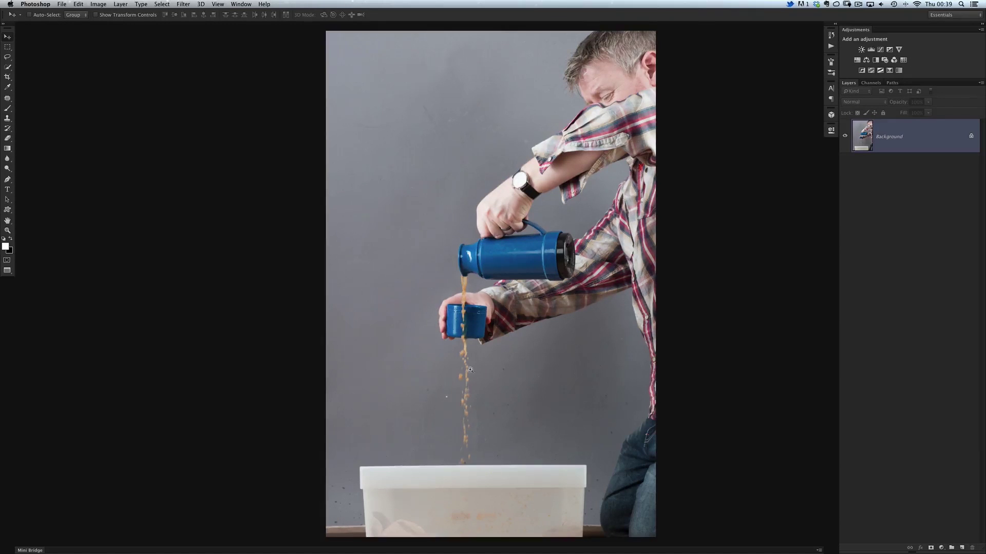
Zoom in and lasso the coffee stream falling from the cup toward the tub
{"action": "scroll", "coordinate": [439, 408], "scroll_direction": "up", "scroll_amount": 5}
{"action": "scroll", "coordinate": [481, 278], "scroll_direction": "up", "scroll_amount": 2}
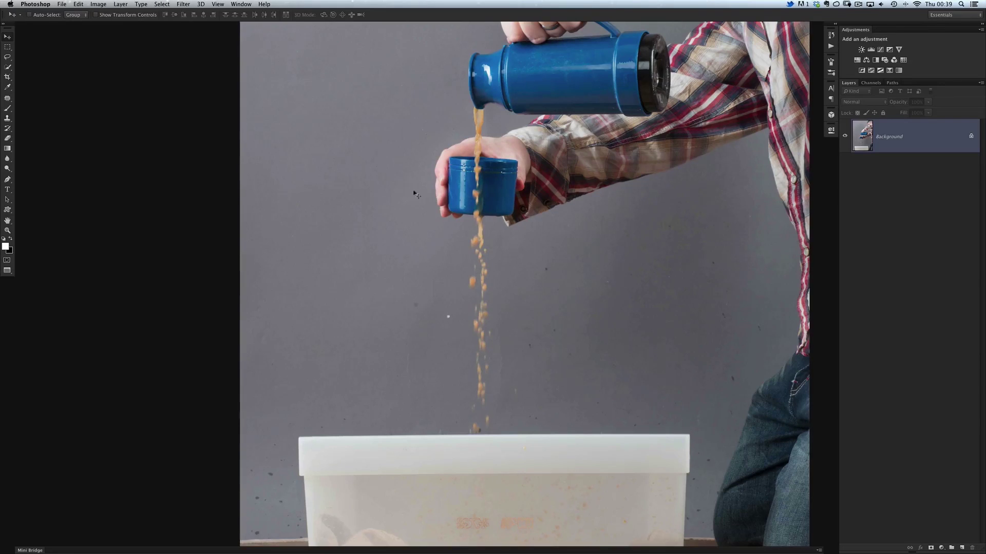
{"action": "key", "text": "l"}
{"action": "mouse_move", "coordinate": [487, 168]}
{"action": "left_mouse_down"}
{"action": "mouse_move", "coordinate": [497, 361]}
{"action": "mouse_move", "coordinate": [482, 433]}
{"action": "mouse_move", "coordinate": [470, 430]}
{"action": "mouse_move", "coordinate": [467, 249]}
{"action": "mouse_move", "coordinate": [473, 173]}
{"action": "mouse_move", "coordinate": [486, 165]}
{"action": "left_mouse_up"}
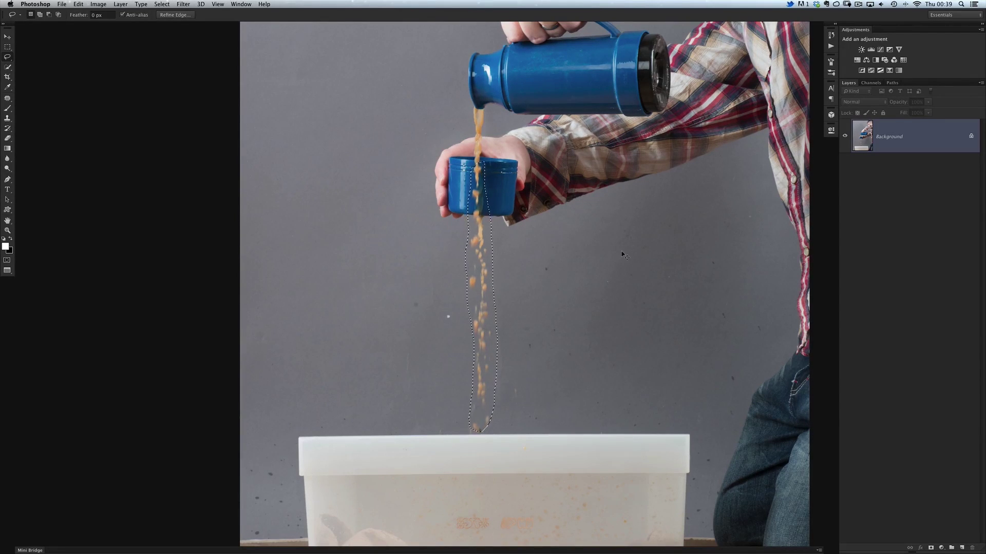
Copy the selected stream to a new layer and check it with the background hidden
{"action": "key", "text": "super+j"}
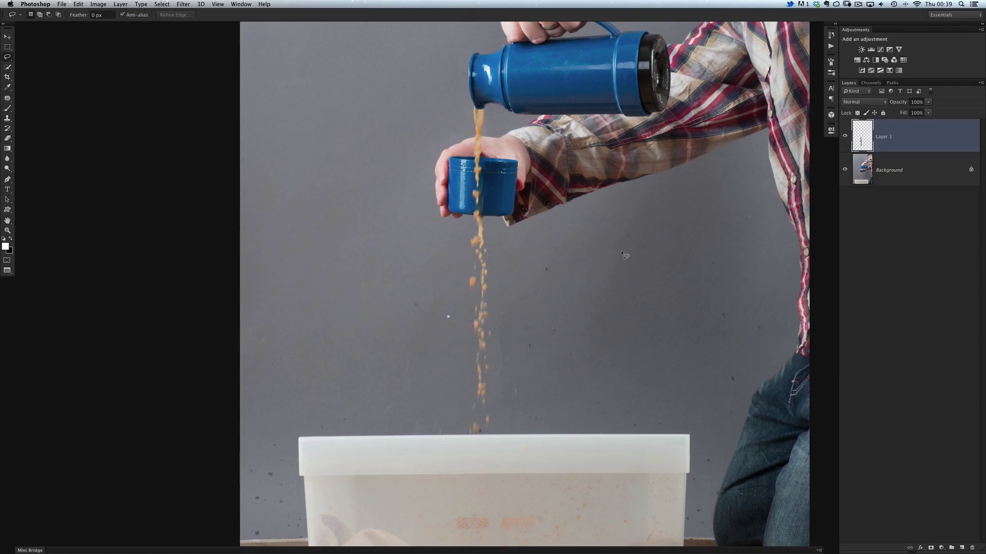
{"action": "left_click", "coordinate": [845, 143], "text": "alt"}
{"action": "left_click", "coordinate": [845, 144], "text": "alt"}
Drag the stream layer into the BLEND IF composite, dropping it beside the cup as Layer 4
{"action": "key", "text": "f"}
{"action": "key", "text": "f"}
{"action": "key", "text": "v"}
{"action": "left_click_drag", "start_coordinate": [379, 240], "coordinate": [93, 35]}
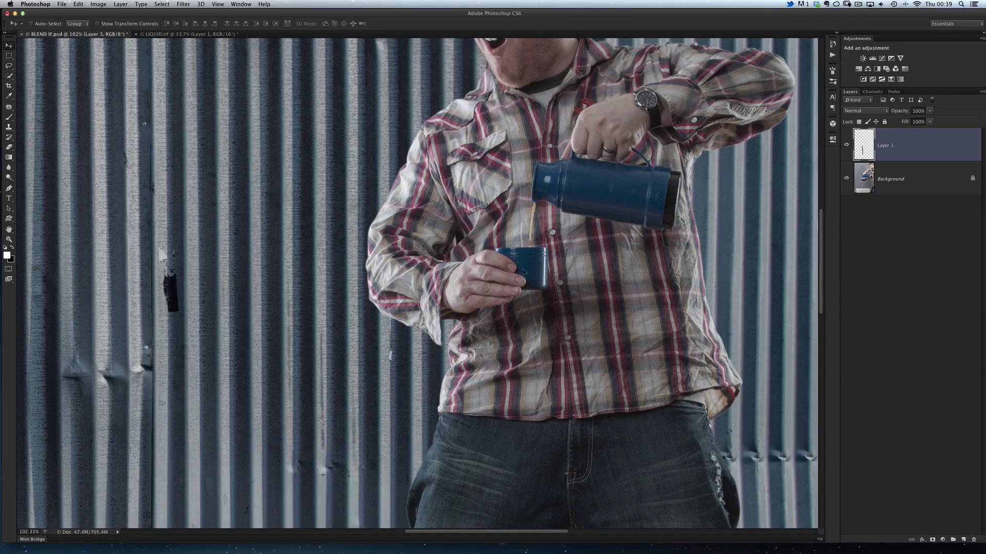
{"action": "left_click_drag", "start_coordinate": [533, 263], "coordinate": [525, 273]}
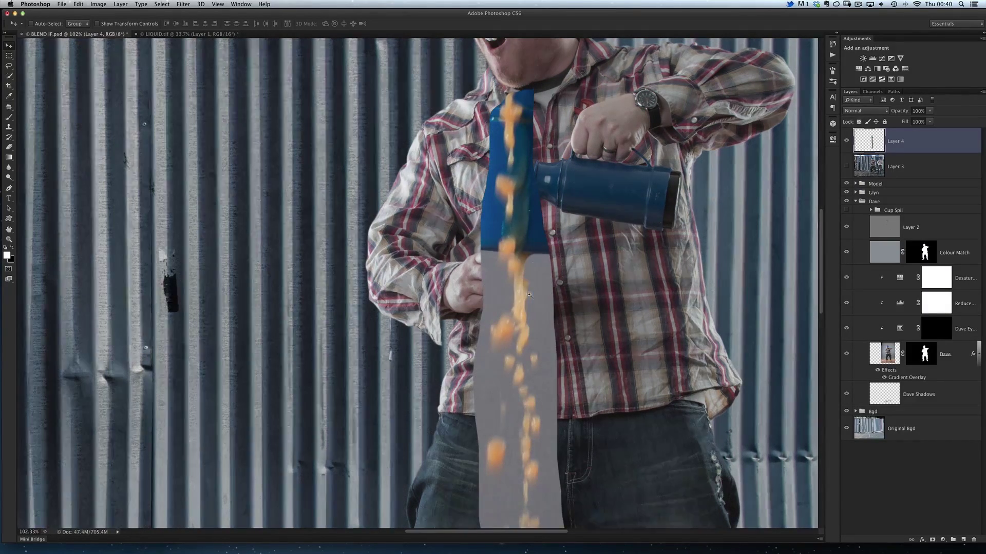
{"action": "scroll", "coordinate": [536, 255], "scroll_direction": "down", "scroll_amount": 5}
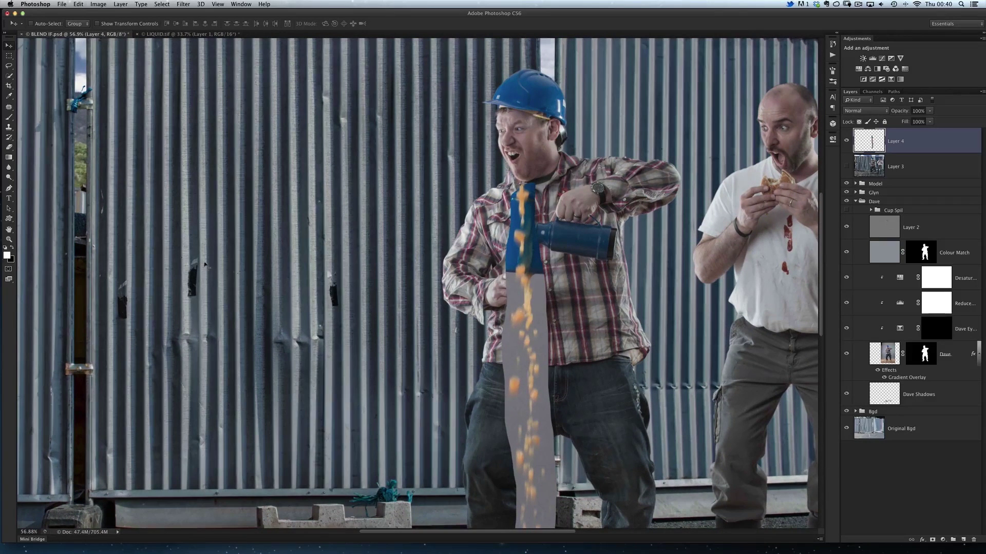
Free Transform the stream to about 27% as a tall narrow pour, commit, and move it toward the cup
{"action": "left_click", "coordinate": [78, 4]}
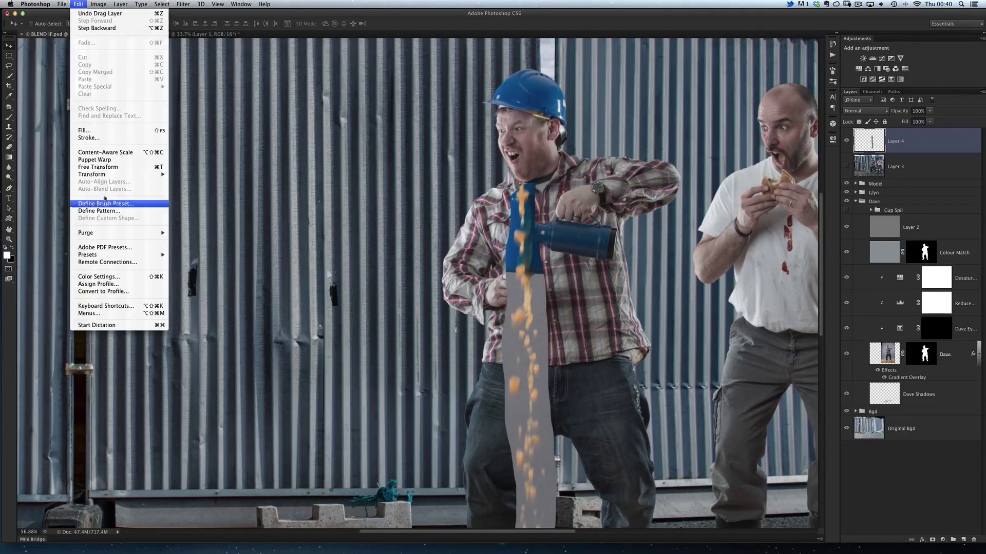
{"action": "left_click", "coordinate": [101, 168]}
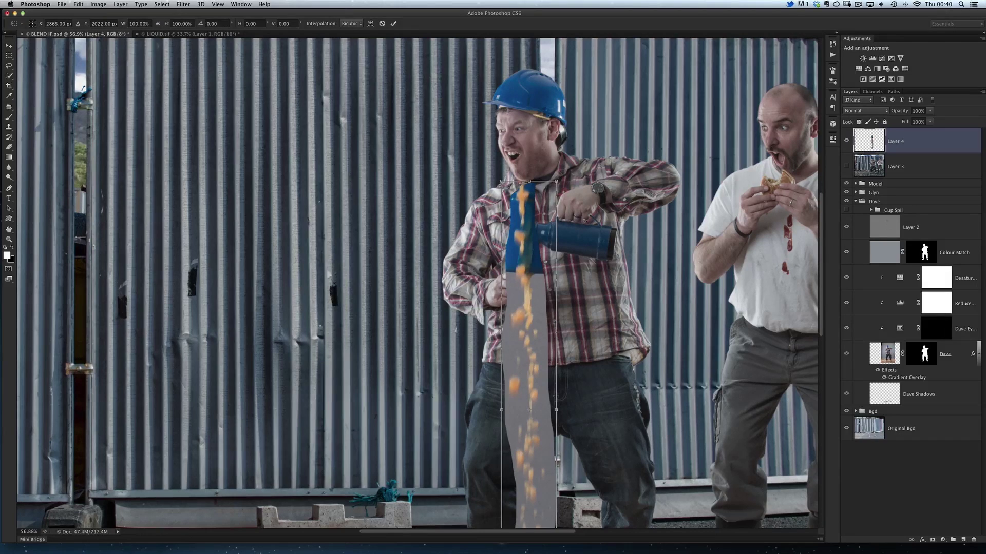
{"action": "key", "text": "super+0"}
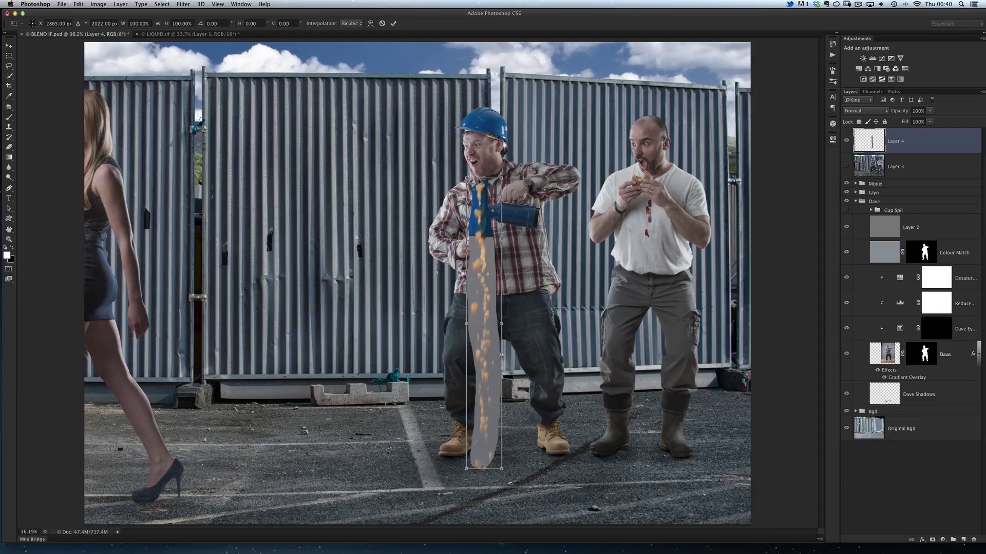
{"action": "left_click_drag", "start_coordinate": [466, 178], "coordinate": [483, 271]}
{"action": "scroll", "coordinate": [508, 360], "scroll_direction": "up", "scroll_amount": 10}
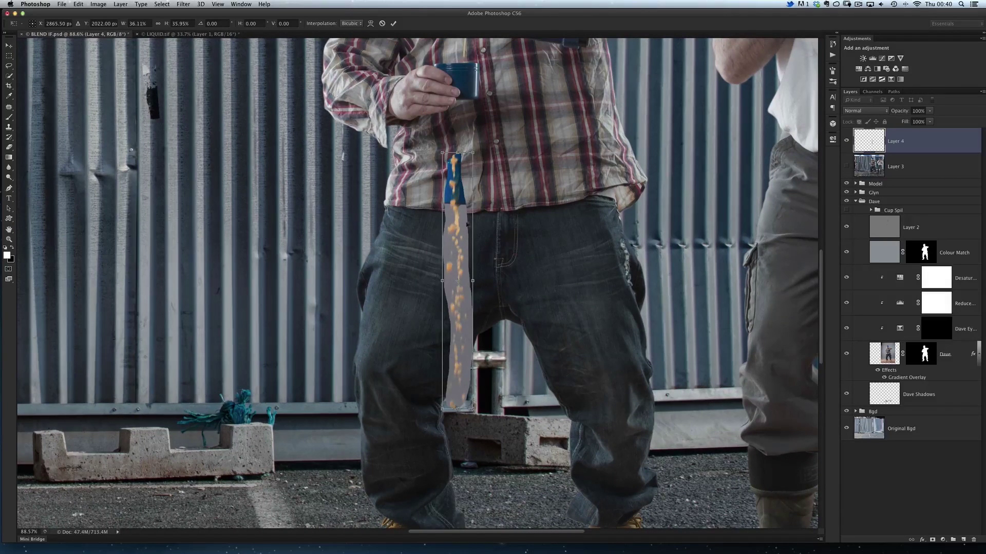
{"action": "left_click_drag", "start_coordinate": [439, 152], "coordinate": [456, 183]}
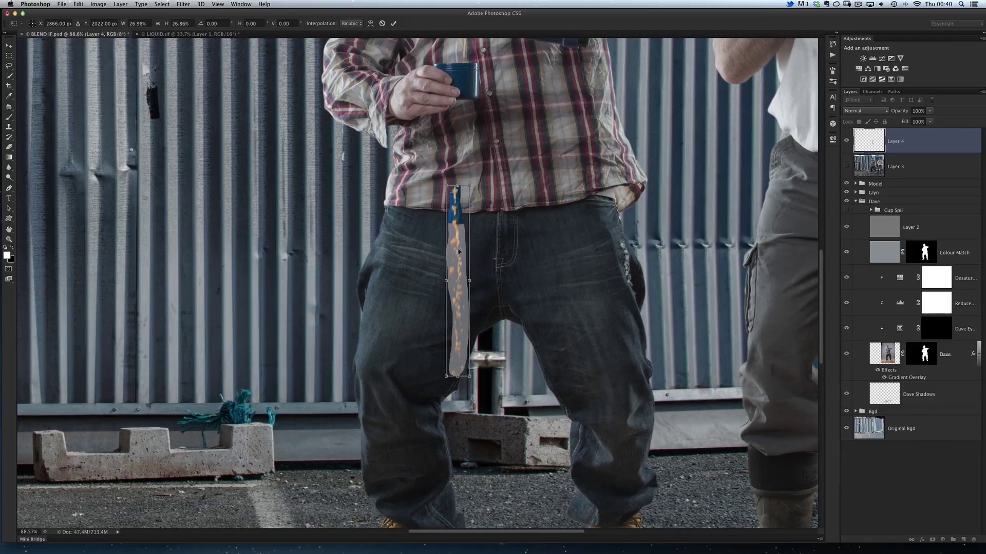
{"action": "key", "text": "Return"}
{"action": "left_click_drag", "start_coordinate": [457, 246], "coordinate": [572, 259]}
Tuck the stream under the held cup, nudge it right, and toggle Layer 4 to compare
{"action": "scroll", "coordinate": [493, 115], "scroll_direction": "up", "scroll_amount": 3}
{"action": "left_click_drag", "start_coordinate": [506, 261], "coordinate": [510, 265]}
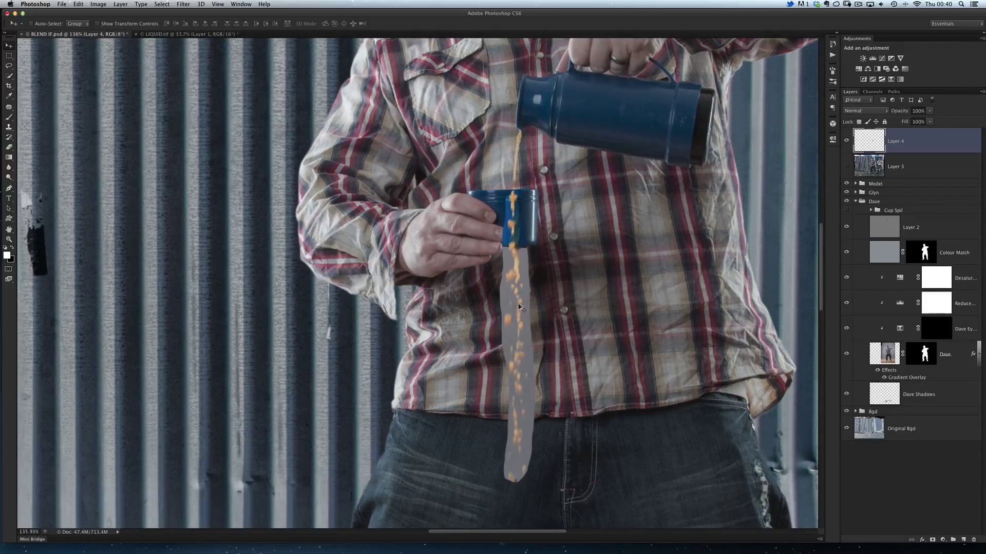
{"action": "left_click_drag", "start_coordinate": [517, 303], "coordinate": [522, 302]}
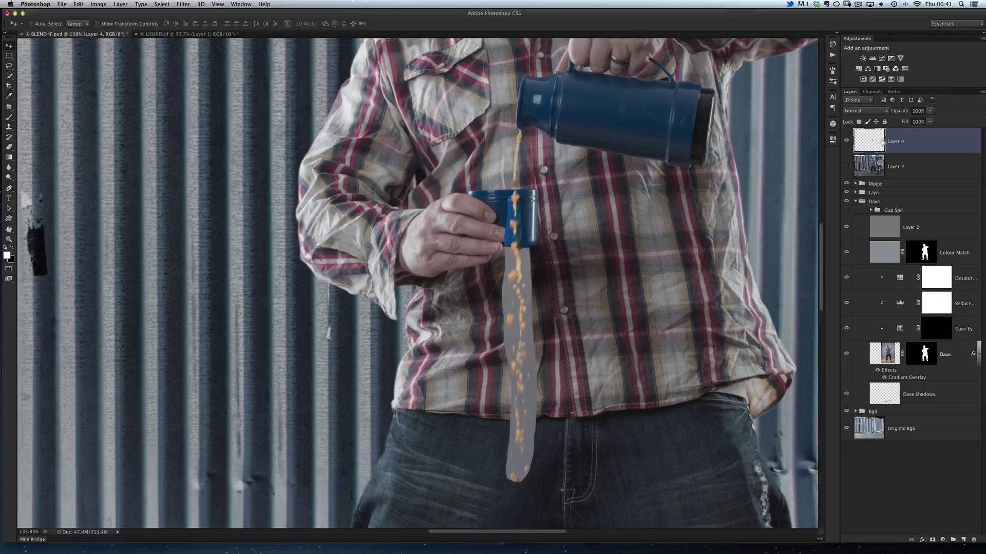
{"action": "left_click", "coordinate": [847, 143]}
{"action": "left_click", "coordinate": [847, 143]}
{"action": "left_click", "coordinate": [847, 144]}
{"action": "left_click", "coordinate": [847, 143]}
Open Layer 4's Layer Style blending options and move the dialog off the pour
{"action": "double_click", "coordinate": [922, 140]}
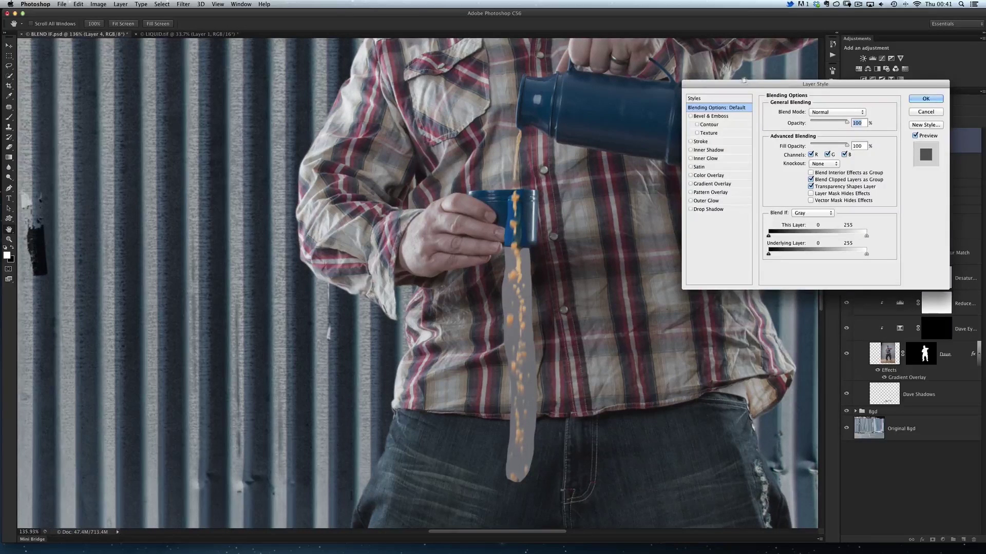
{"action": "left_click_drag", "start_coordinate": [740, 81], "coordinate": [681, 130]}
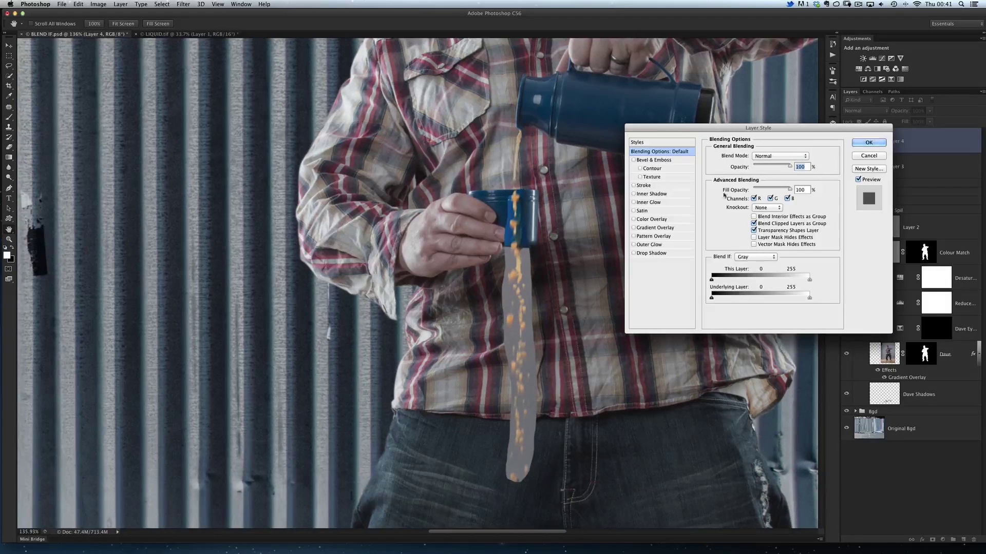
{"action": "left_click_drag", "start_coordinate": [676, 128], "coordinate": [670, 147]}
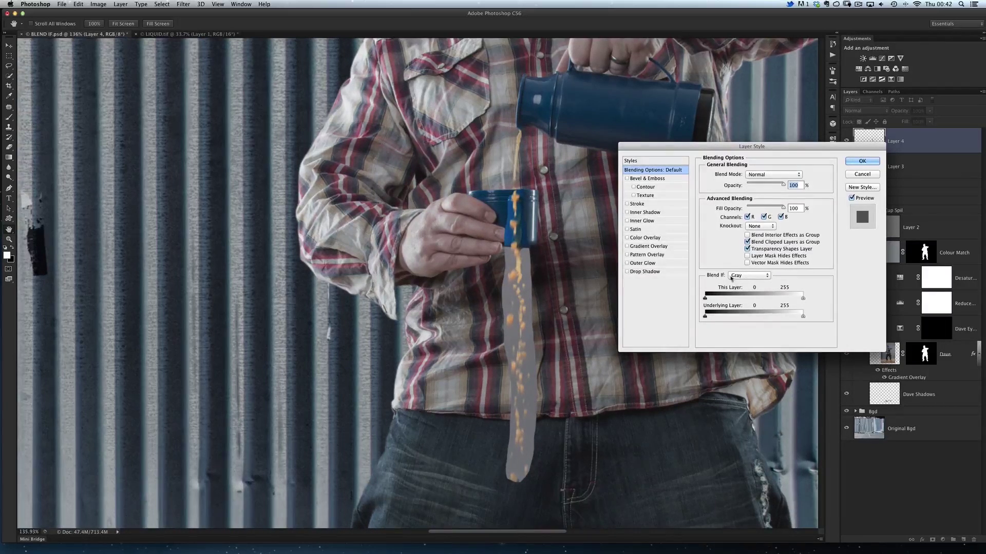
Test This Layer's black Blend If slider around 153, inspect up close, then return it to 0
{"action": "left_click_drag", "start_coordinate": [704, 298], "coordinate": [763, 298]}
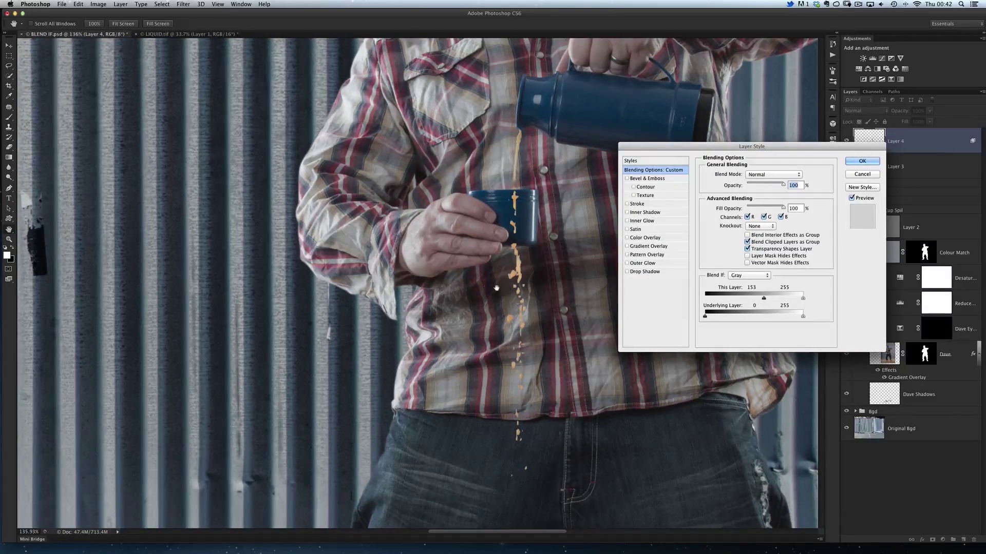
{"action": "scroll", "coordinate": [525, 283], "scroll_direction": "up", "scroll_amount": 4}
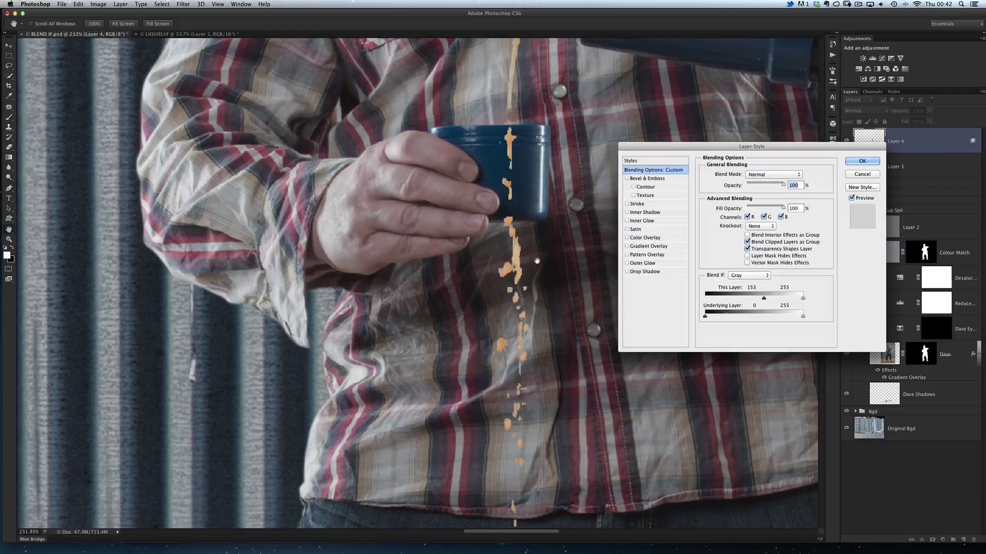
{"action": "left_click_drag", "start_coordinate": [764, 299], "coordinate": [762, 299]}
{"action": "left_click_drag", "start_coordinate": [763, 299], "coordinate": [707, 306]}
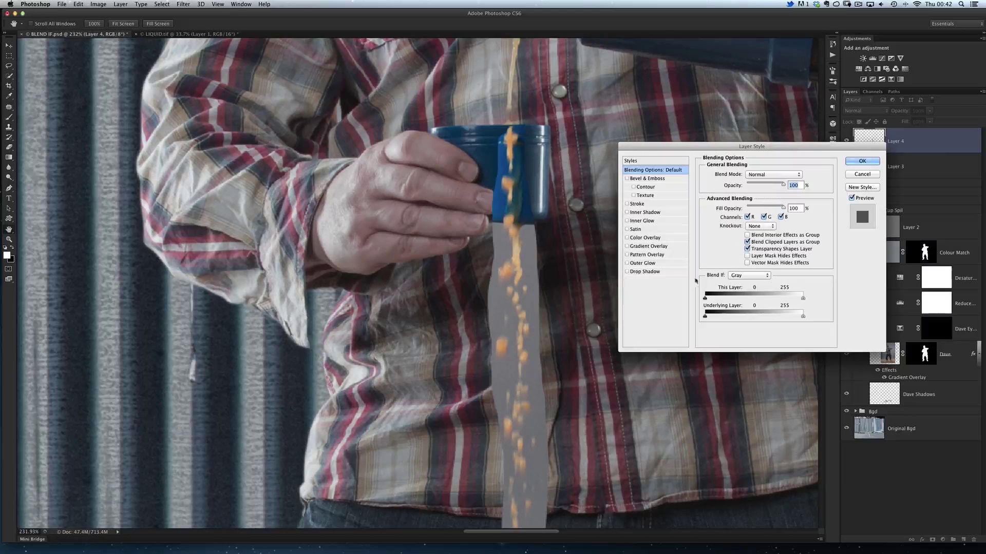
Alt-split This Layer's black Blend If slider into a soft range, then reset it to 0
{"action": "key", "text": "alt"}
{"action": "left_click_drag", "start_coordinate": [704, 300], "coordinate": [763, 298]}
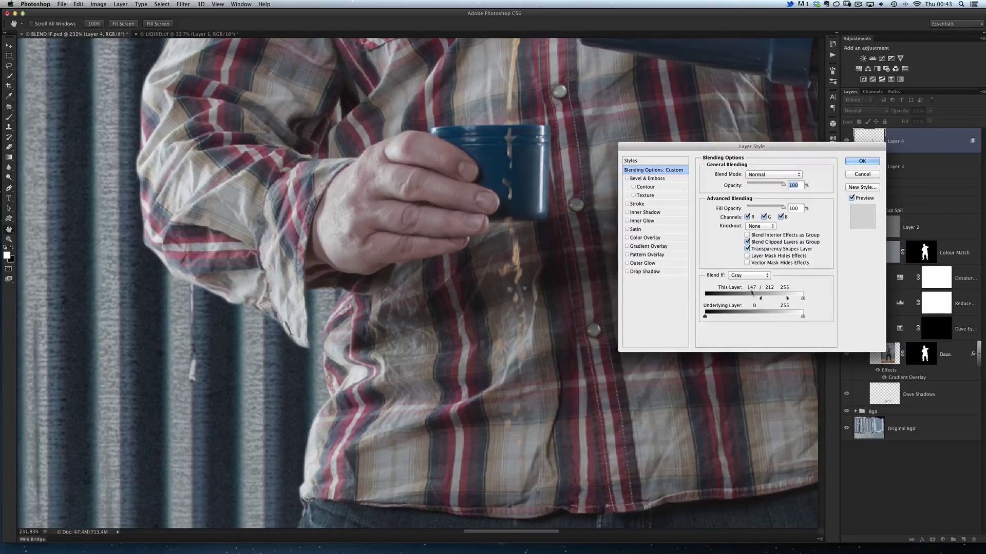
{"action": "left_click_drag", "start_coordinate": [761, 300], "coordinate": [691, 298]}
Set Layer 4's Blend If to Red, splitting This Layer's black slider at 152/198
{"action": "left_click", "coordinate": [735, 278]}
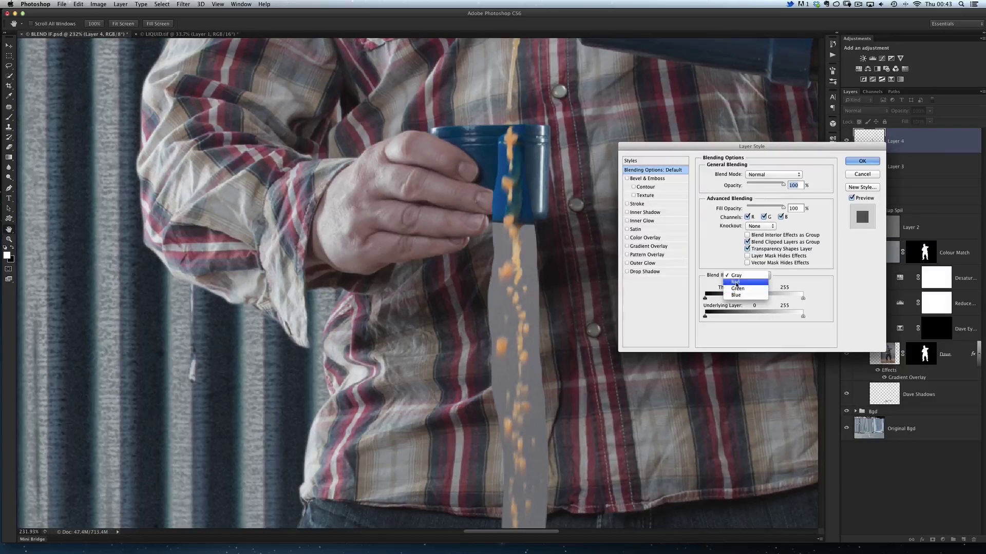
{"action": "left_click", "coordinate": [736, 283]}
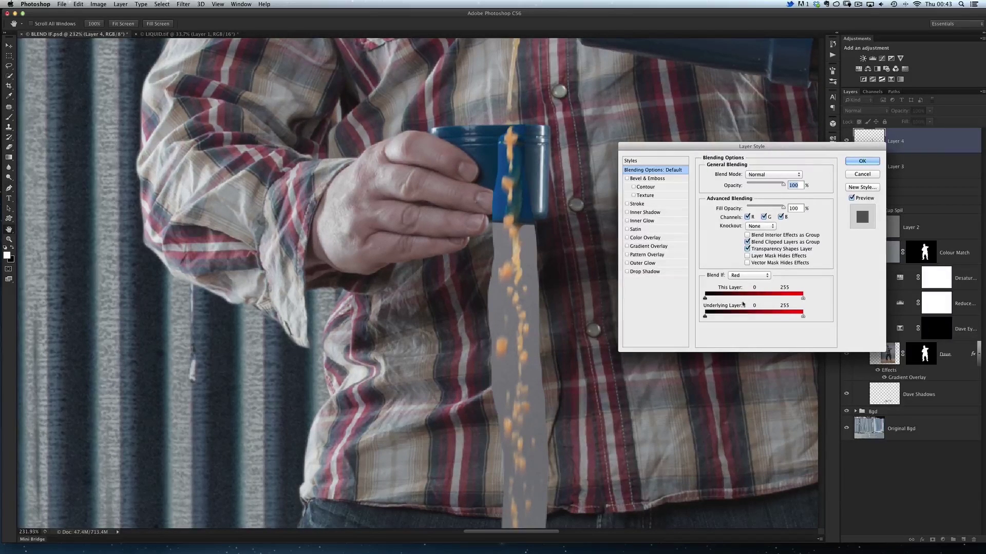
{"action": "mouse_move", "coordinate": [704, 300]}
{"action": "left_mouse_down"}
{"action": "mouse_move", "coordinate": [758, 300]}
{"action": "mouse_move", "coordinate": [705, 299]}
{"action": "left_mouse_up"}
{"action": "left_click_drag", "start_coordinate": [704, 298], "coordinate": [780, 300]}
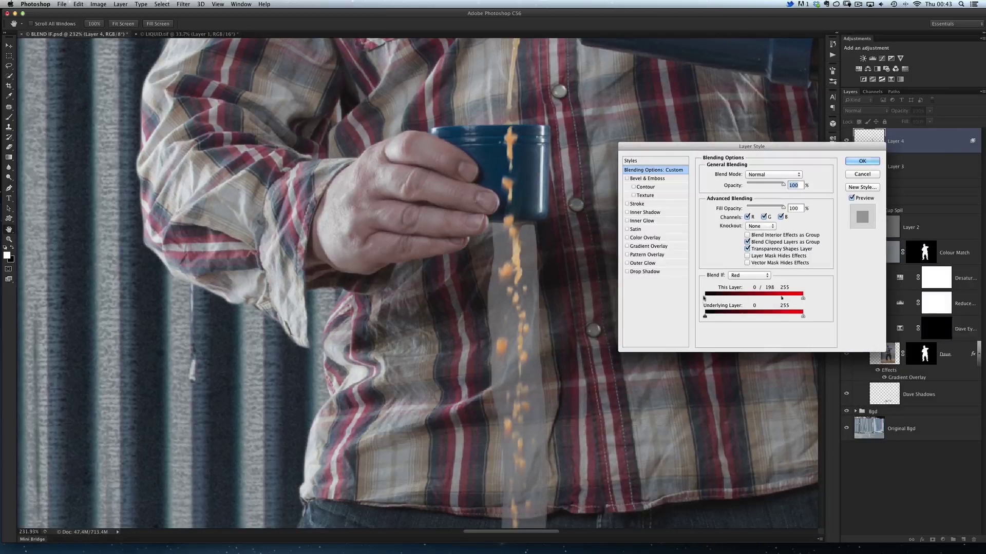
{"action": "left_click_drag", "start_coordinate": [704, 300], "coordinate": [748, 300]}
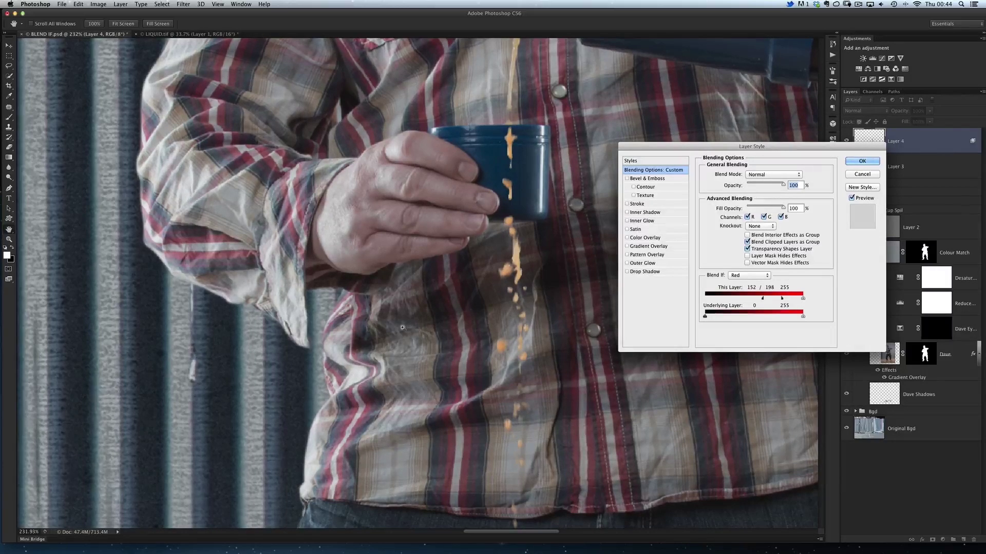
Apply the Layer Style and zoom out to review the full coffee-spill composite
{"action": "scroll", "coordinate": [521, 350], "scroll_direction": "down", "scroll_amount": 4}
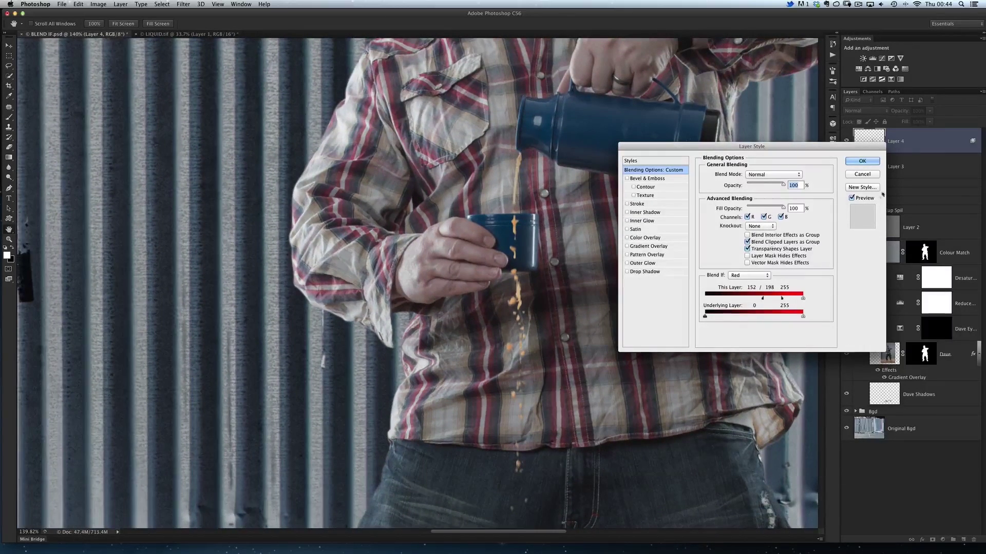
{"action": "left_click", "coordinate": [863, 174]}
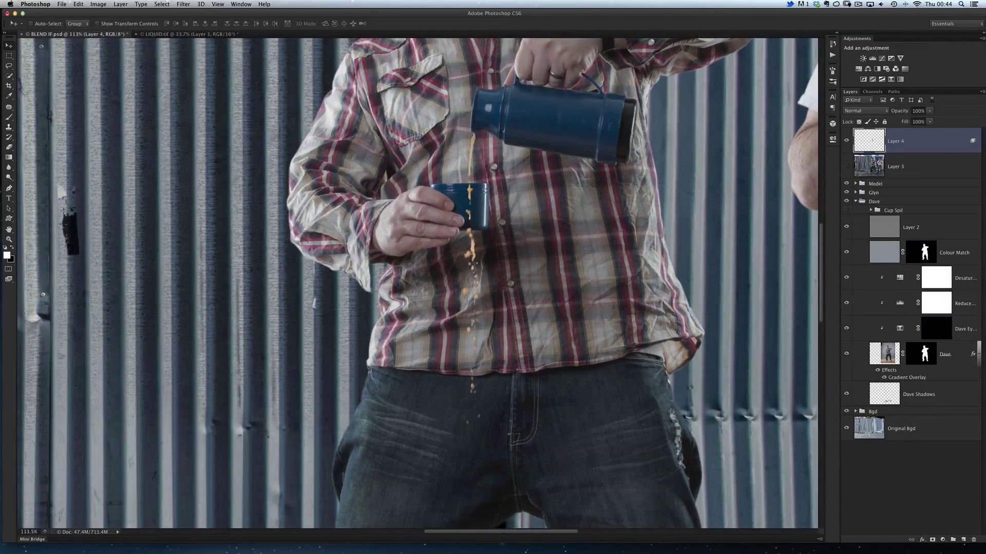
{"action": "scroll", "coordinate": [505, 297], "scroll_direction": "down", "scroll_amount": 5}
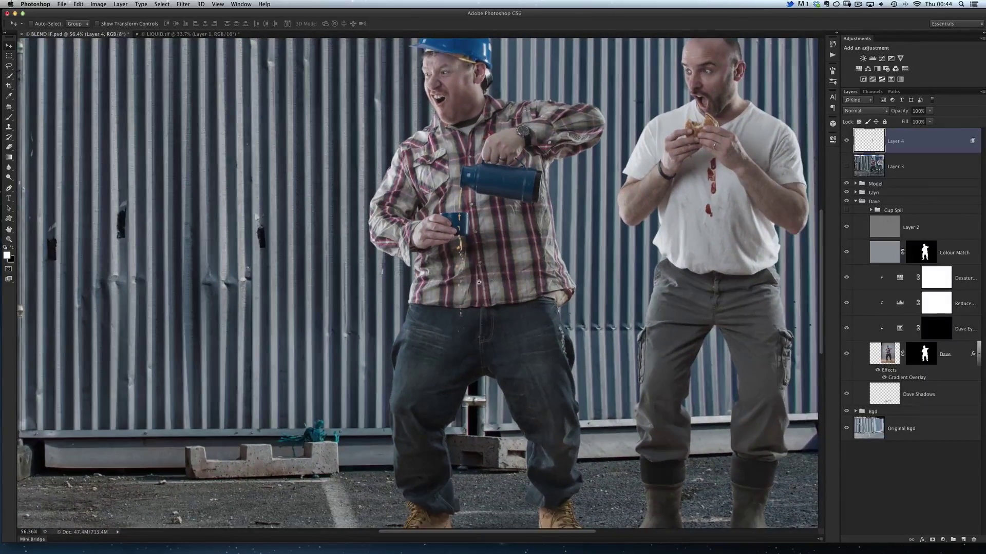
{"action": "scroll", "coordinate": [484, 287], "scroll_direction": "up", "scroll_amount": 3}
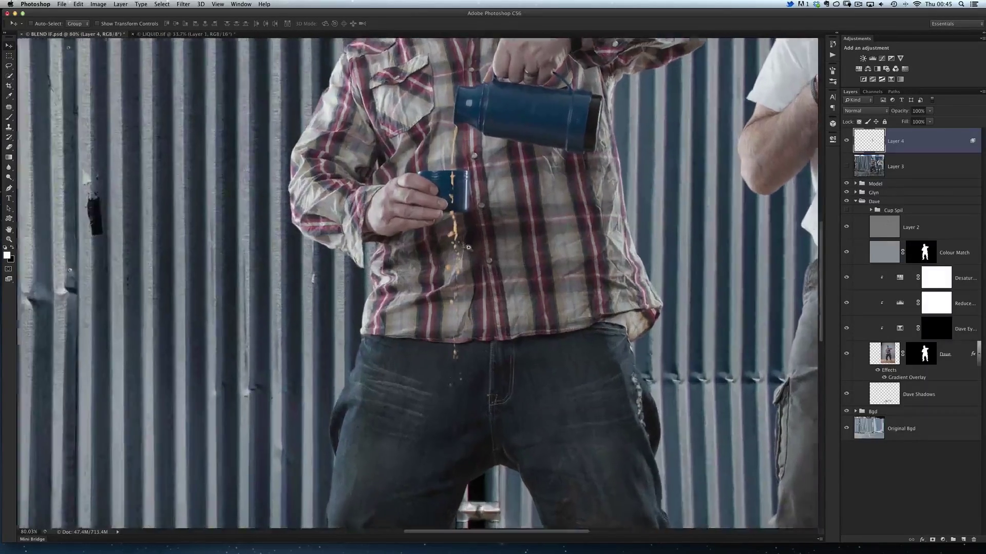
{"action": "scroll", "coordinate": [456, 241], "scroll_direction": "down", "scroll_amount": 3}
{"action": "scroll", "coordinate": [464, 225], "scroll_direction": "down", "scroll_amount": 2}
{"action": "scroll", "coordinate": [463, 224], "scroll_direction": "up", "scroll_amount": 1}
{"action": "scroll", "coordinate": [501, 239], "scroll_direction": "up", "scroll_amount": 1}
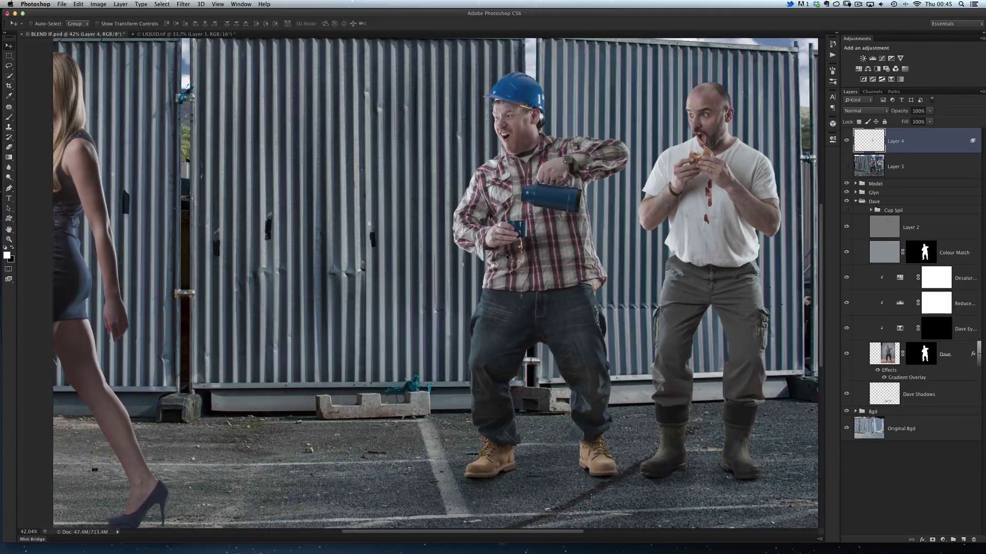
Bring Safari to the front with Cmd+Tab to show the video podcast blog post
{"action": "key", "text": "super+Tab"}
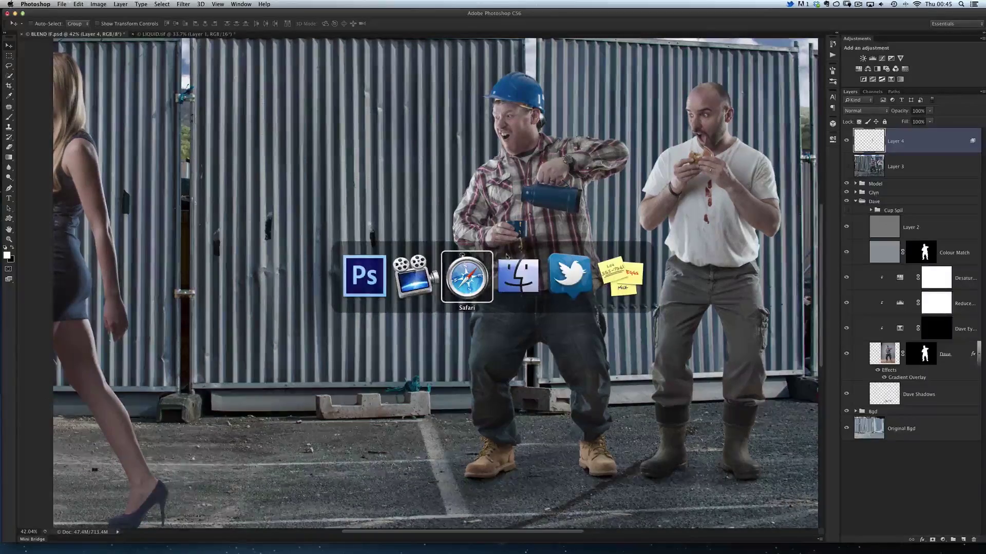